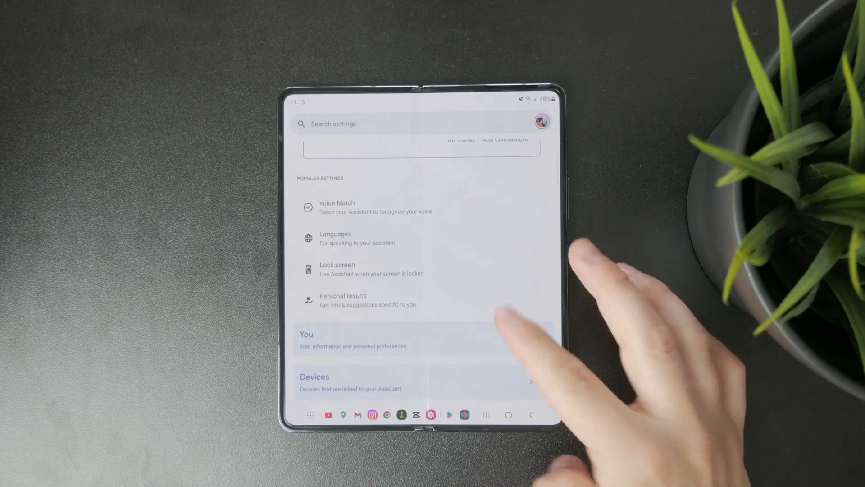
Return twice through recent apps to the Google App info page, then go to the home screen
left_click(486, 414)
left_click(460, 257)
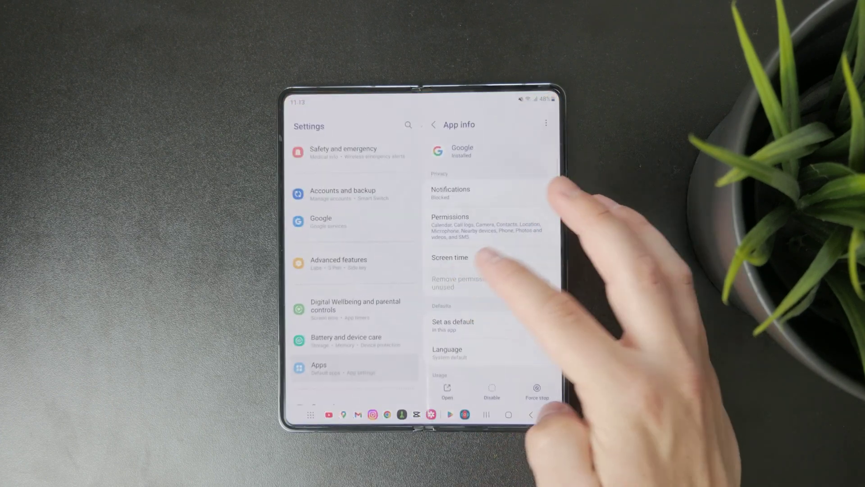
scroll(473, 280, "down", 5)
left_click(485, 415)
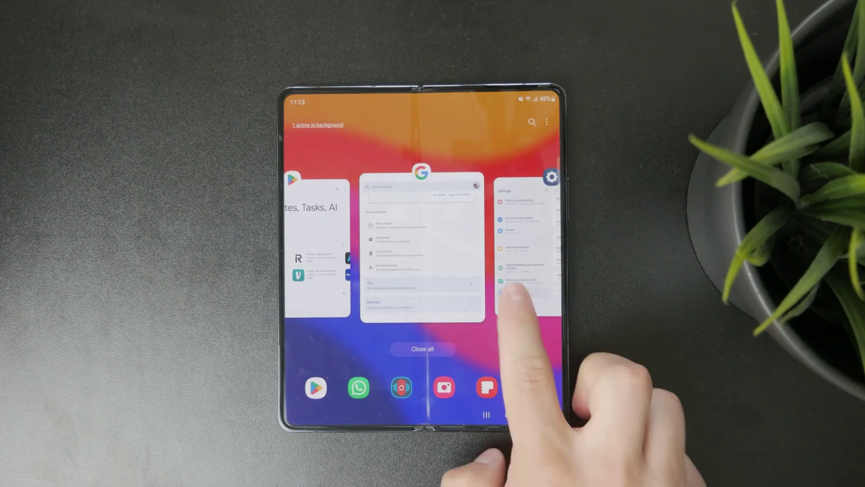
left_click(514, 271)
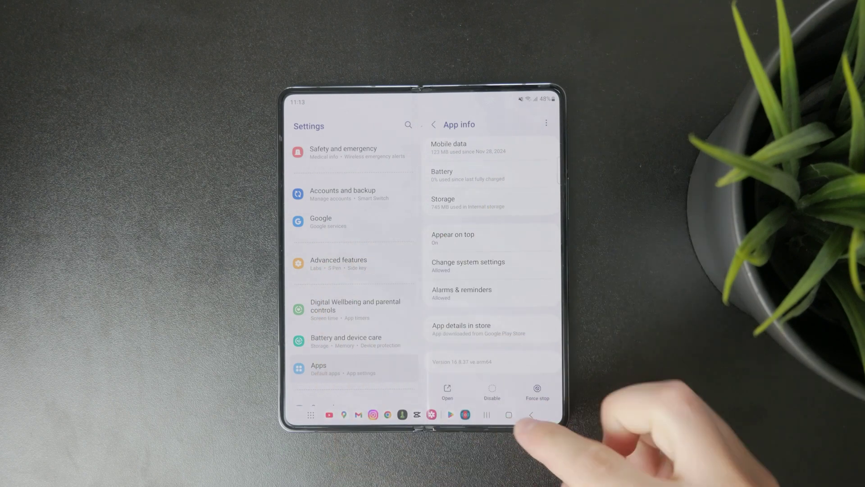
left_click(508, 415)
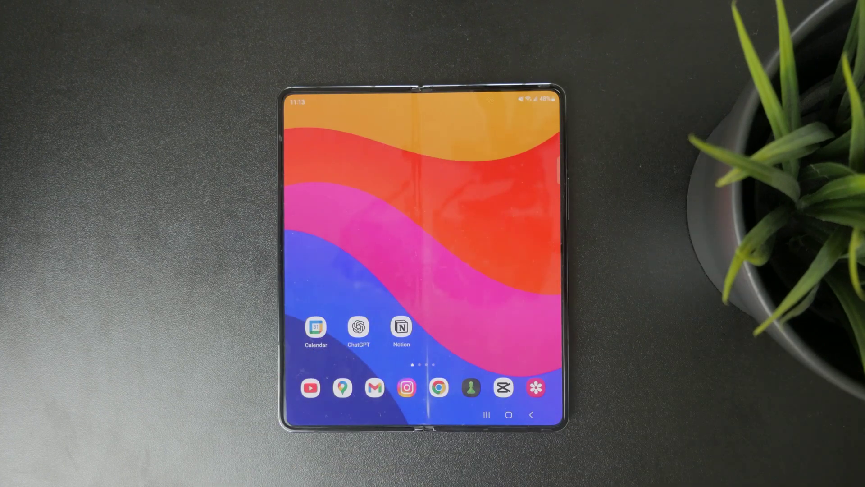